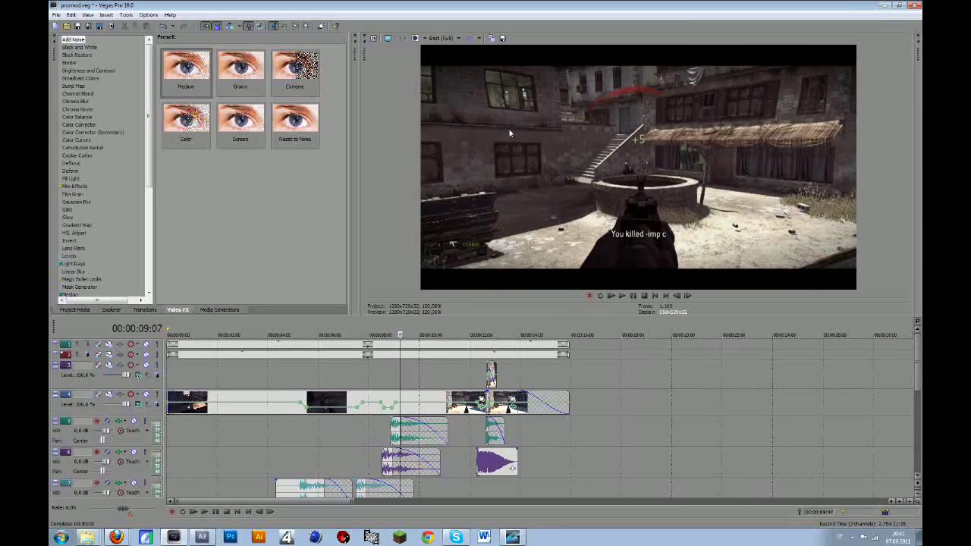
- Select the track 4 gameplay event and draw a tight loop region around the kill moment
{"action": "left_click", "coordinate": [387, 416]}
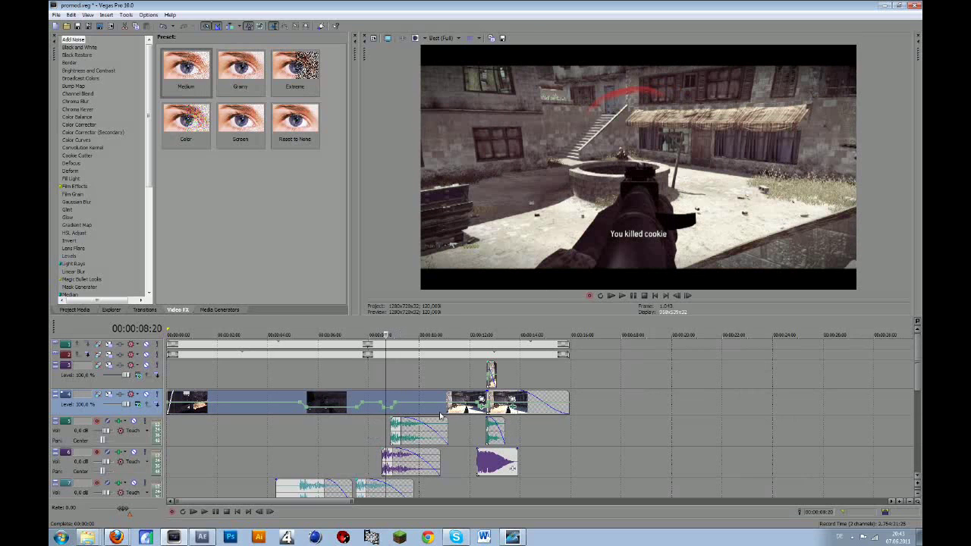
{"action": "double_click", "coordinate": [440, 416]}
{"action": "left_click_drag", "start_coordinate": [168, 331], "coordinate": [389, 332]}
{"action": "left_click_drag", "start_coordinate": [487, 331], "coordinate": [402, 334]}
{"action": "scroll", "coordinate": [402, 407], "scroll_direction": "up", "scroll_amount": 4}
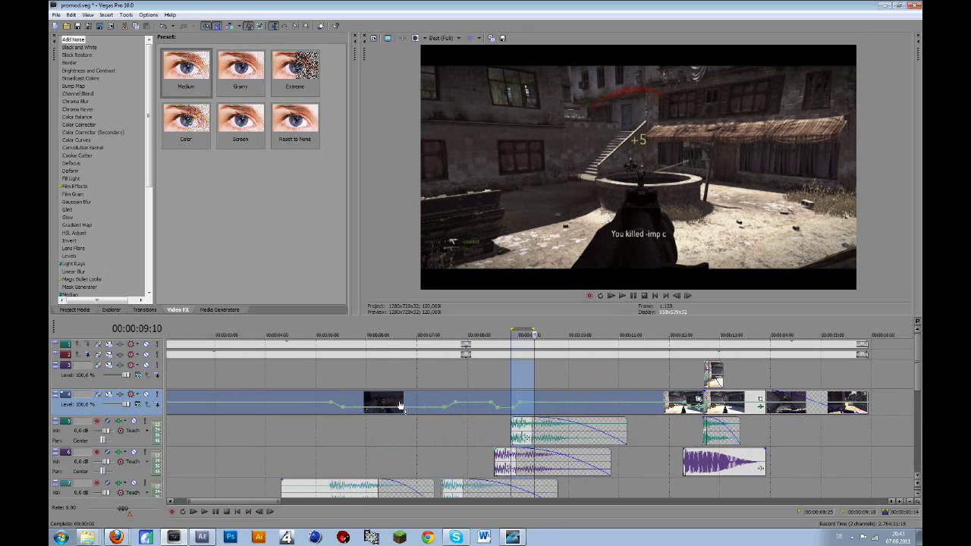
- Check the event's Properties without changes, then bring up File > Render As
{"action": "right_click", "coordinate": [534, 397]}
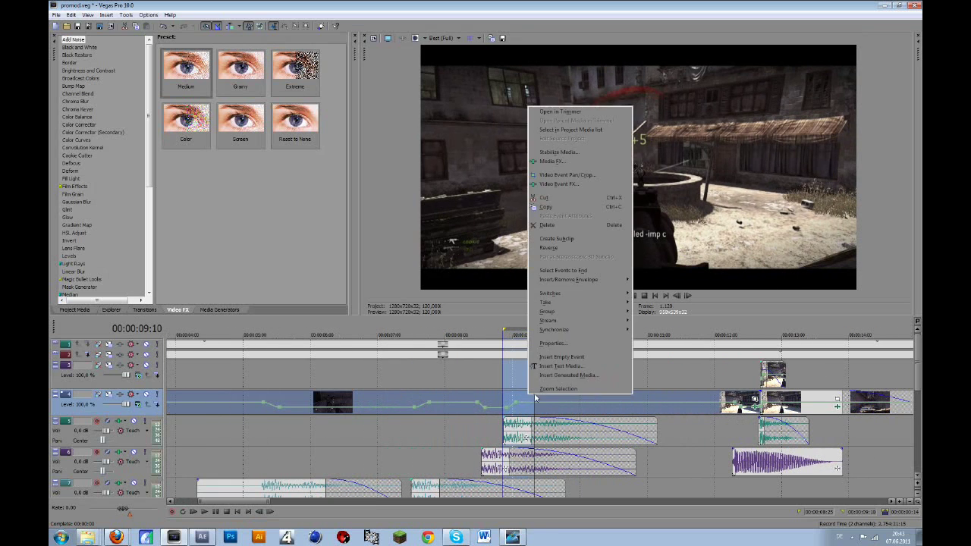
{"action": "left_click", "coordinate": [552, 343]}
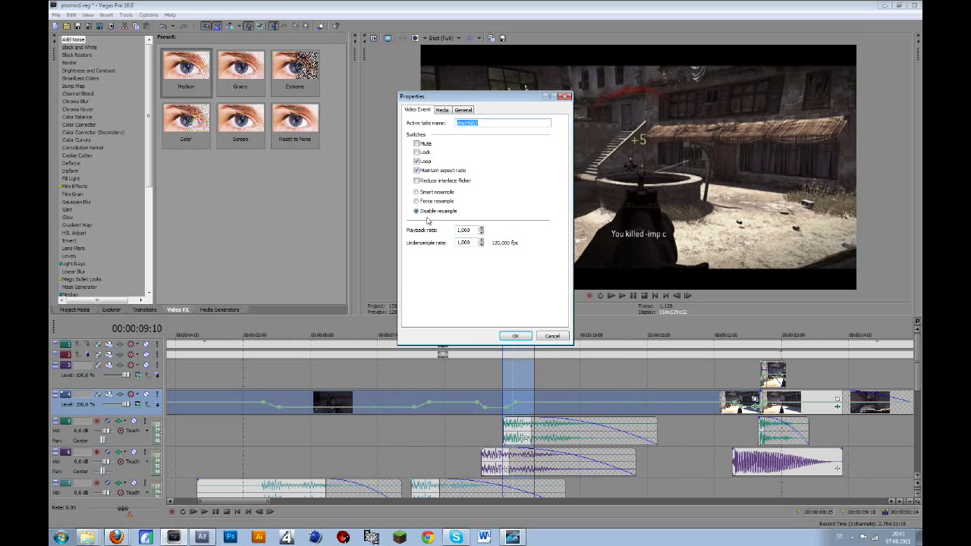
{"action": "left_click", "coordinate": [514, 336]}
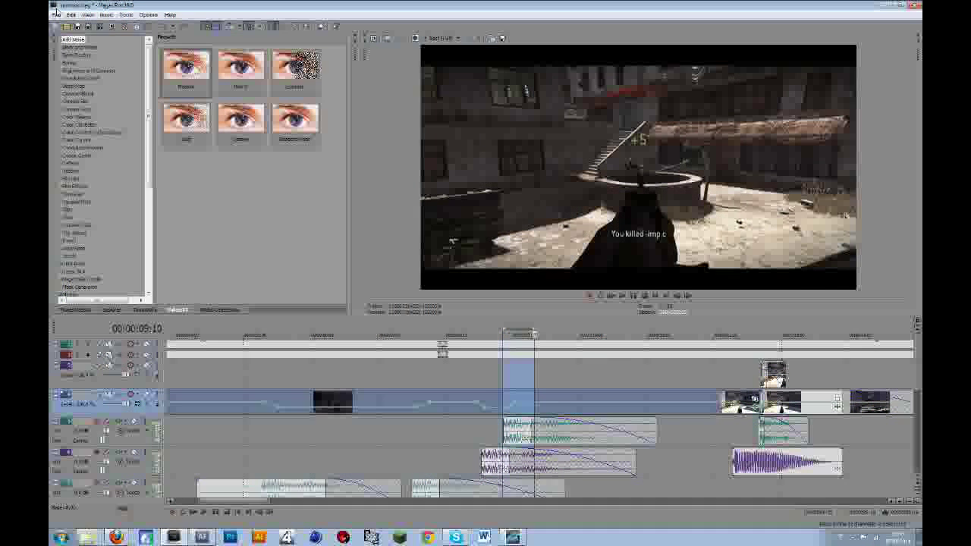
{"action": "left_click", "coordinate": [55, 14]}
{"action": "left_click", "coordinate": [93, 82]}
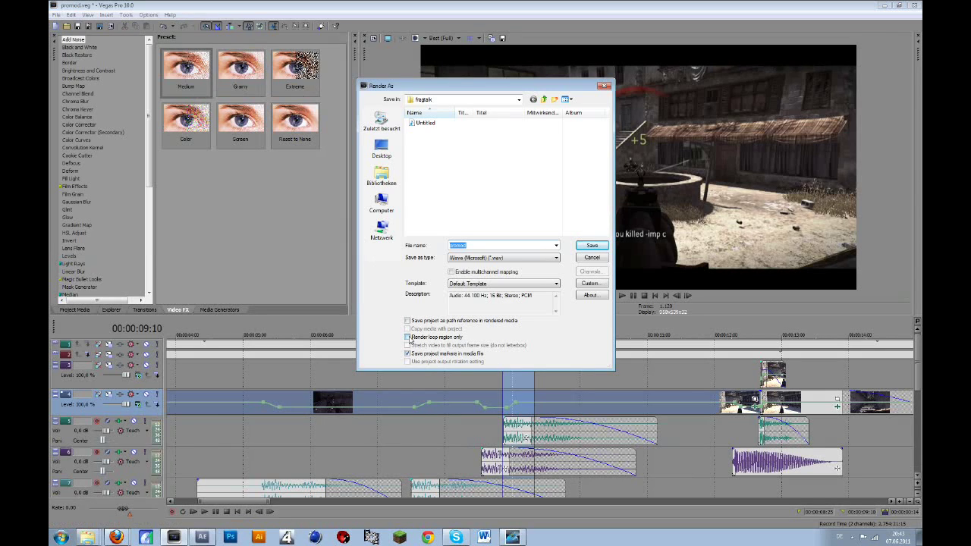
- Limit the render to the loop region only and rename the output file to 'clip 1'
{"action": "left_click", "coordinate": [408, 337]}
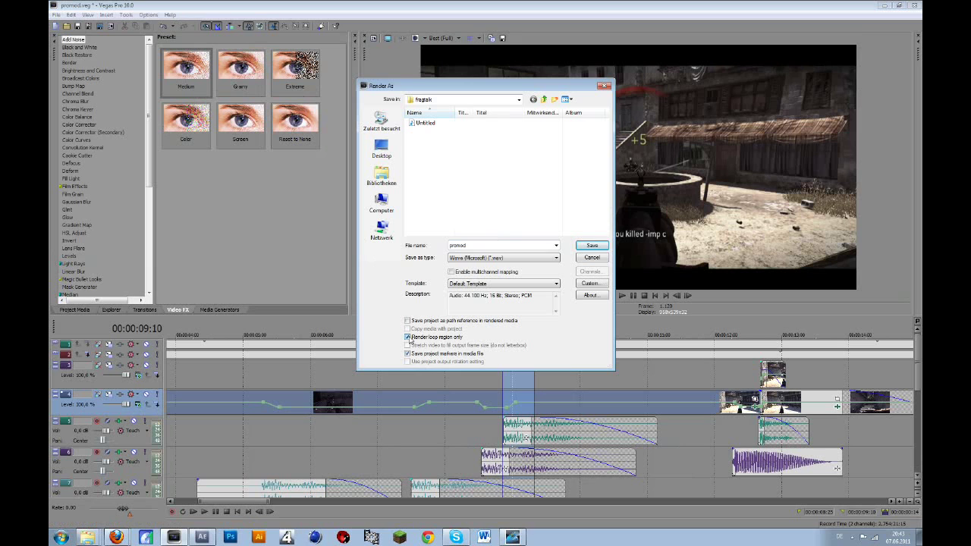
{"action": "double_click", "coordinate": [477, 246]}
{"action": "key", "text": "BackSpace"}
{"action": "type", "text": "clip 1"}
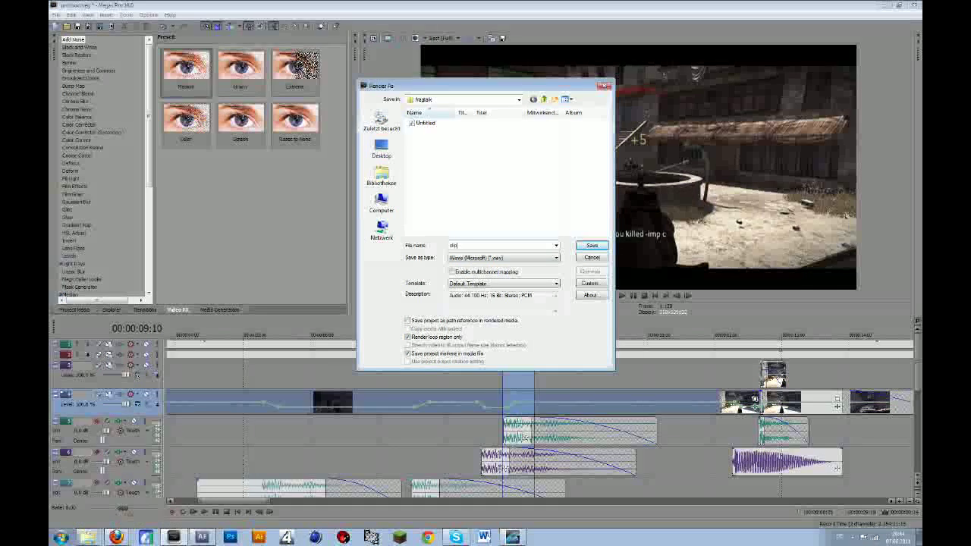
- Set the save type to Video for Windows (*.avi) and bring up its Custom settings
{"action": "left_click", "coordinate": [523, 259]}
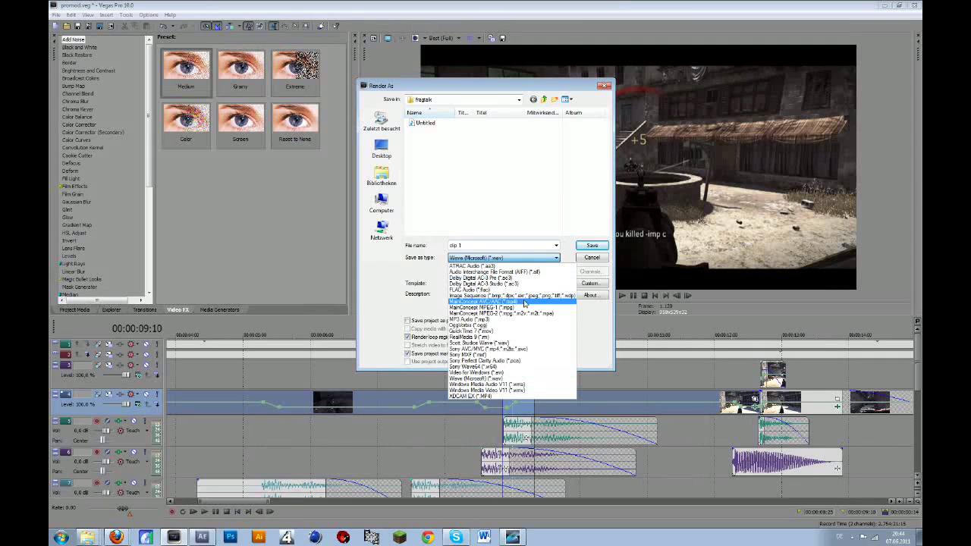
{"action": "left_click", "coordinate": [509, 373]}
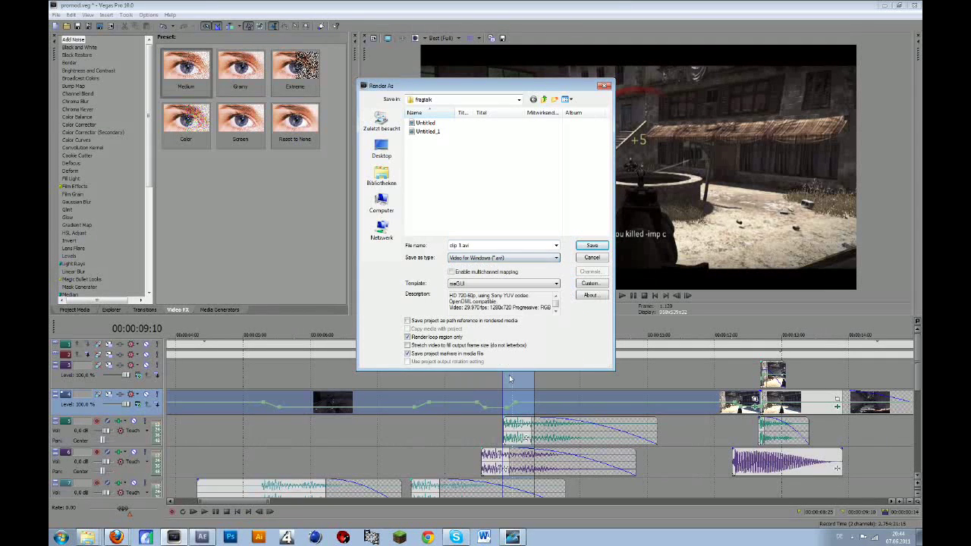
{"action": "left_click", "coordinate": [596, 285]}
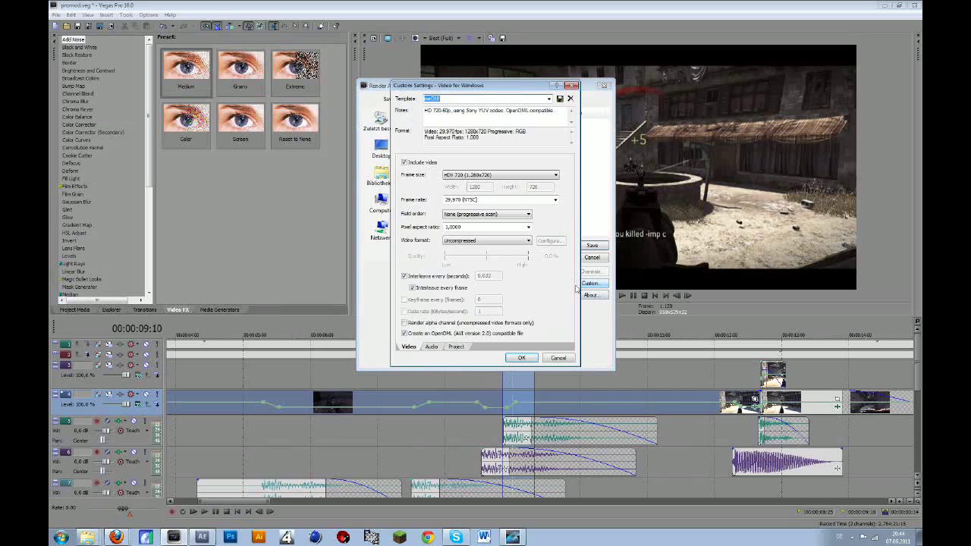
- Keep the AVI frame rate at 29,970 fps, review the Audio and Project tabs, and accept the custom settings
{"action": "left_click", "coordinate": [531, 199]}
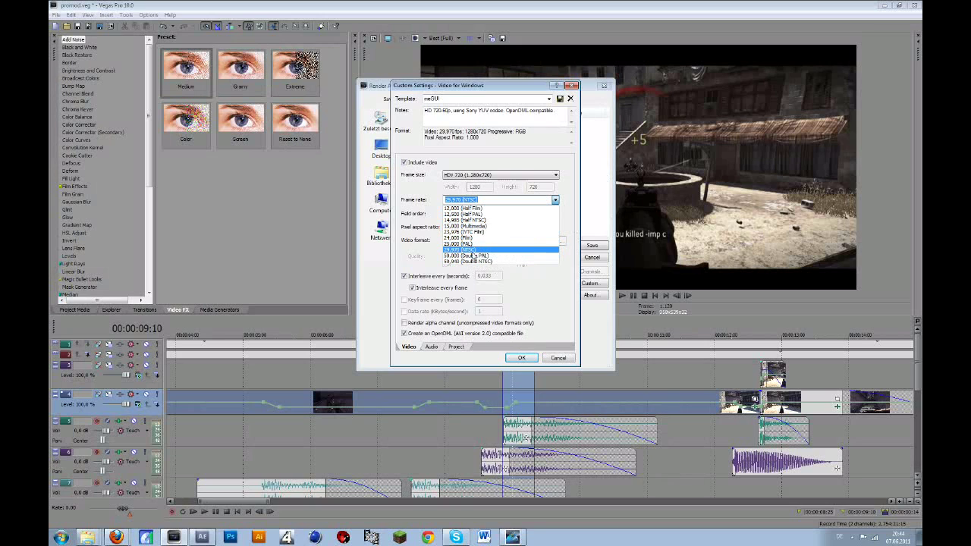
{"action": "left_click", "coordinate": [505, 267]}
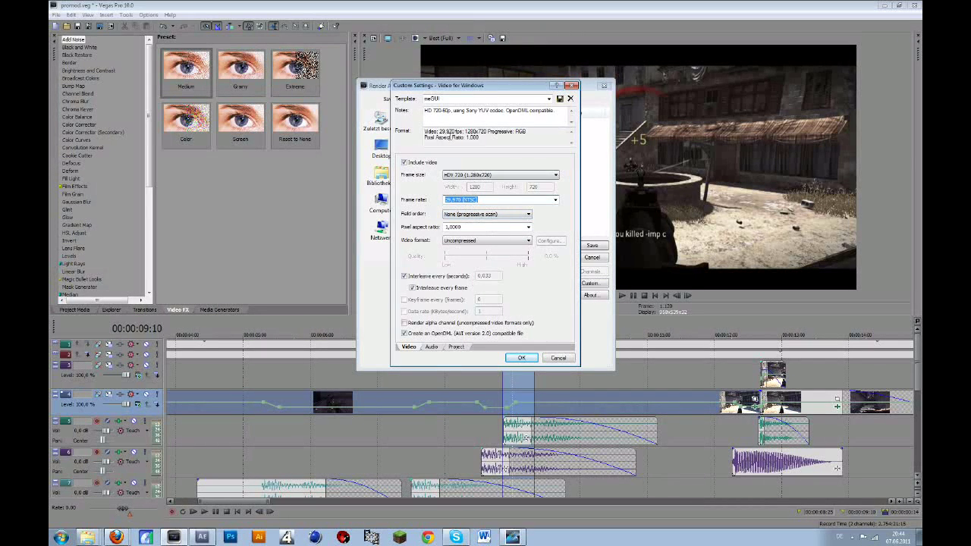
{"action": "left_click_drag", "start_coordinate": [434, 86], "coordinate": [596, 152]}
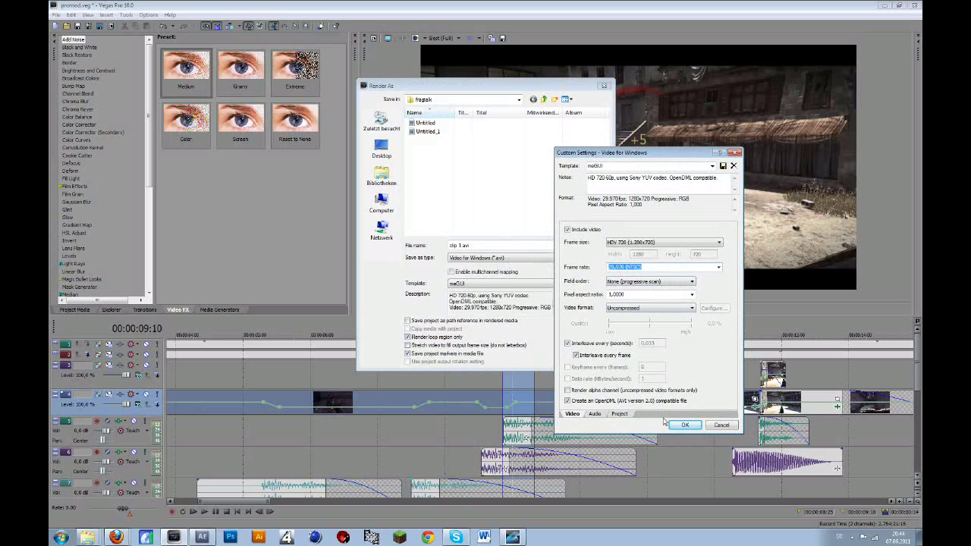
{"action": "left_click", "coordinate": [595, 414]}
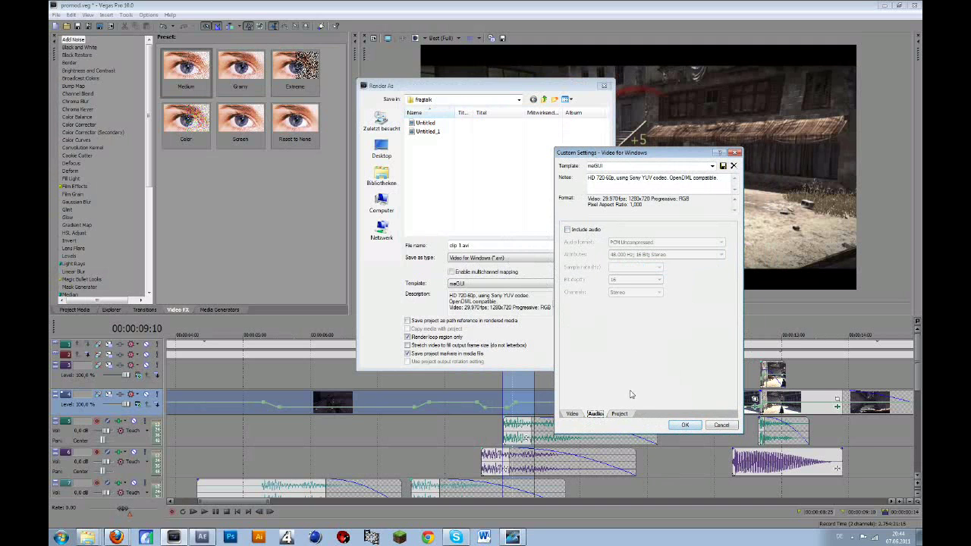
{"action": "left_click", "coordinate": [619, 413]}
{"action": "left_click", "coordinate": [596, 413]}
{"action": "left_click", "coordinate": [685, 425]}
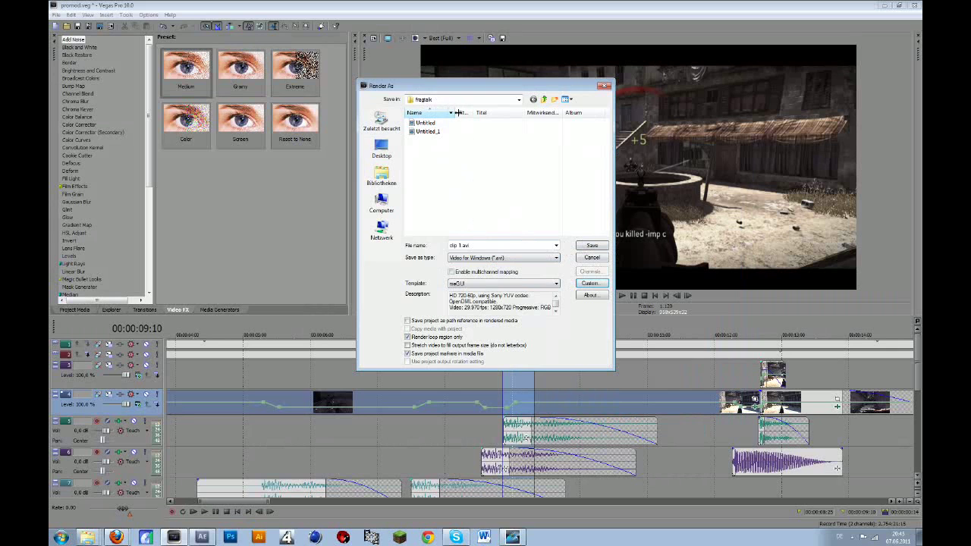
- Render clip 1.avi and open the frogtalk folder containing it
{"action": "left_click", "coordinate": [591, 245]}
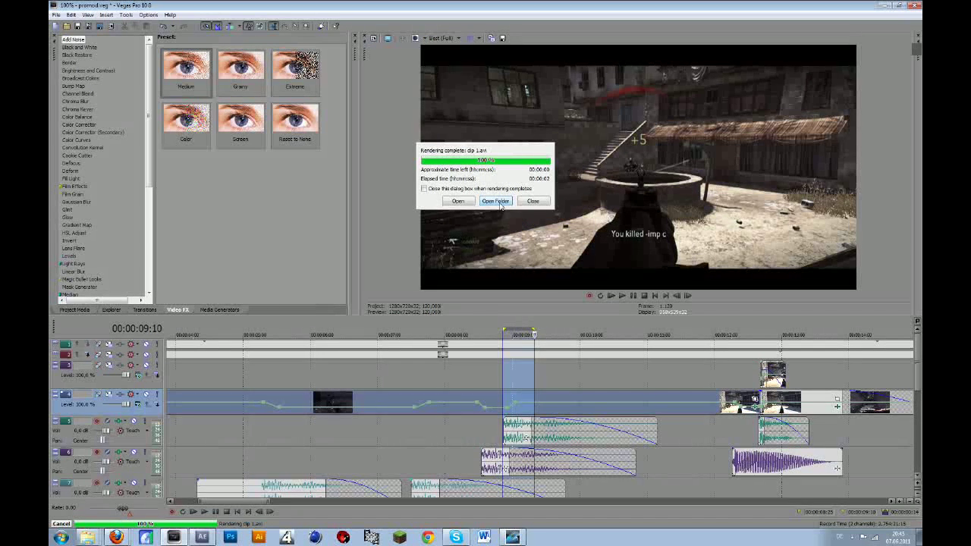
{"action": "left_click", "coordinate": [495, 202]}
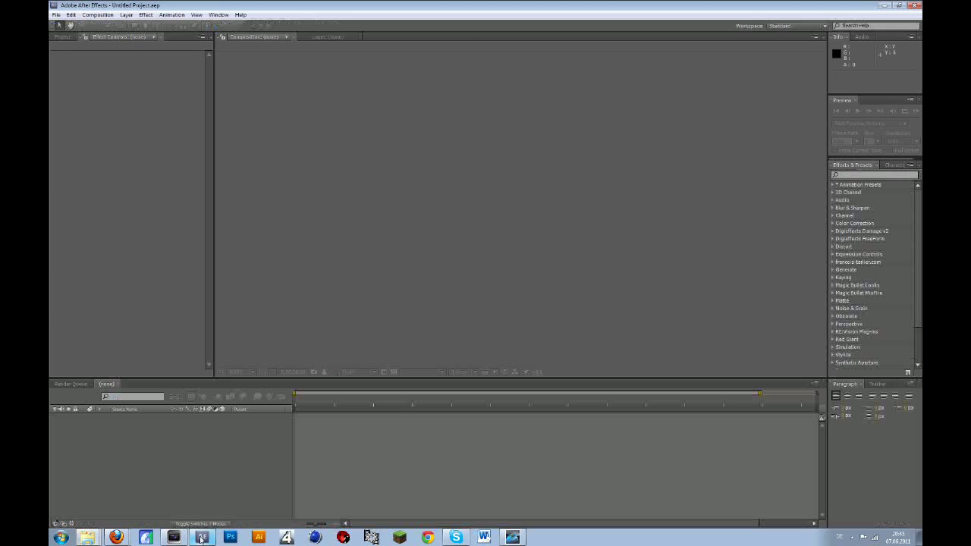
- Switch from Explorer to After Effects using the taskbar
{"action": "left_click", "coordinate": [202, 537]}
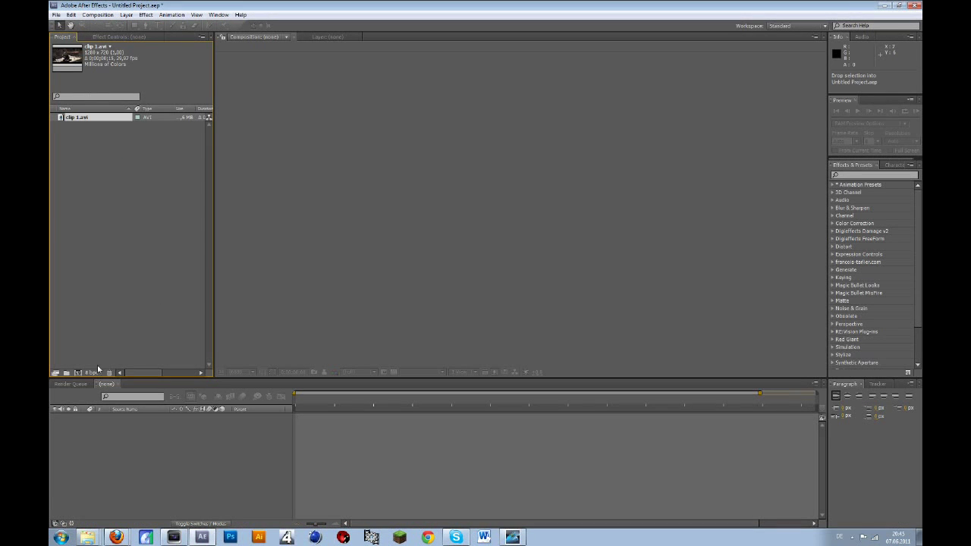
- Create a clip 1 composition from clip 1.avi and move the time indicator to 0;00;00;05
{"action": "left_click", "coordinate": [76, 375]}
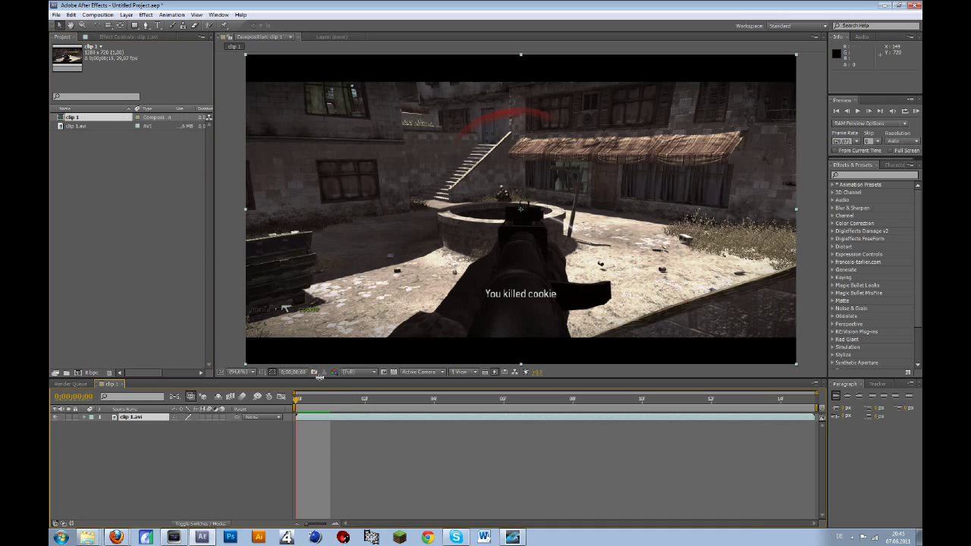
{"action": "left_click_drag", "start_coordinate": [341, 402], "coordinate": [465, 402]}
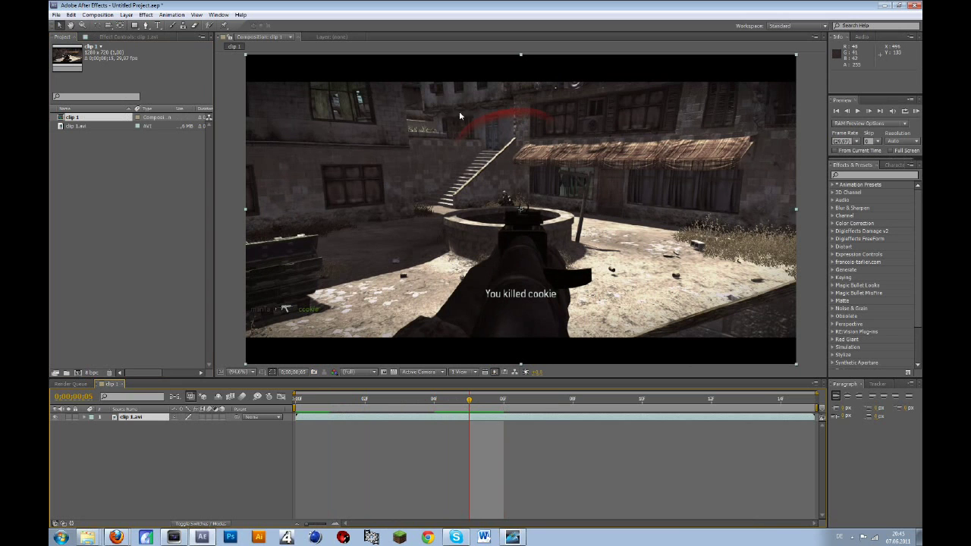
{"action": "left_click", "coordinate": [164, 26]}
{"action": "left_click", "coordinate": [349, 150]}
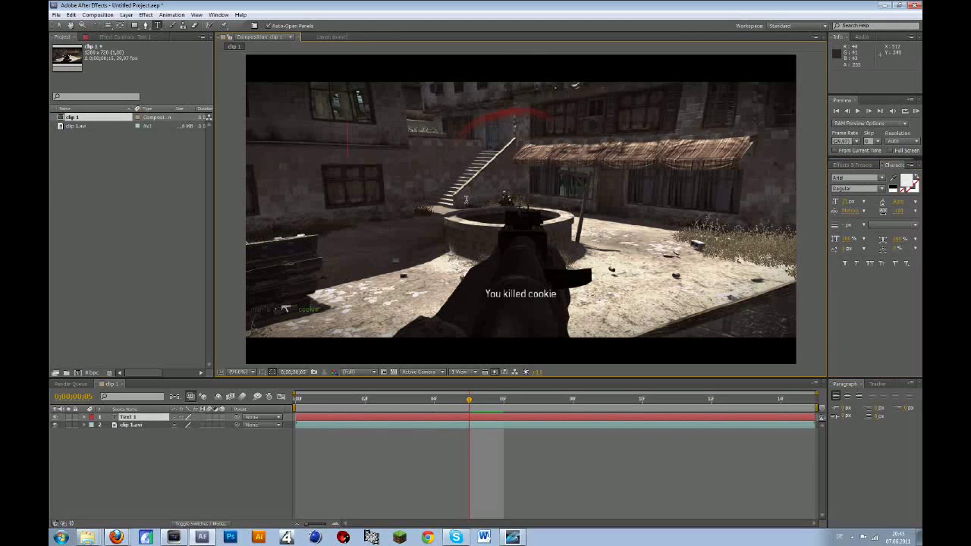
{"action": "type", "text": "3^2673865745624"}
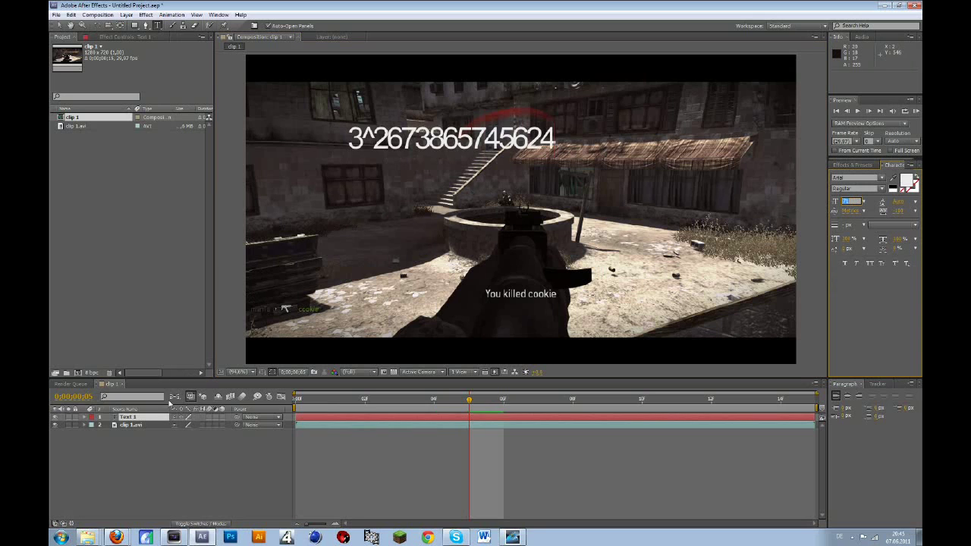
{"action": "left_click", "coordinate": [140, 420]}
{"action": "double_click", "coordinate": [141, 422]}
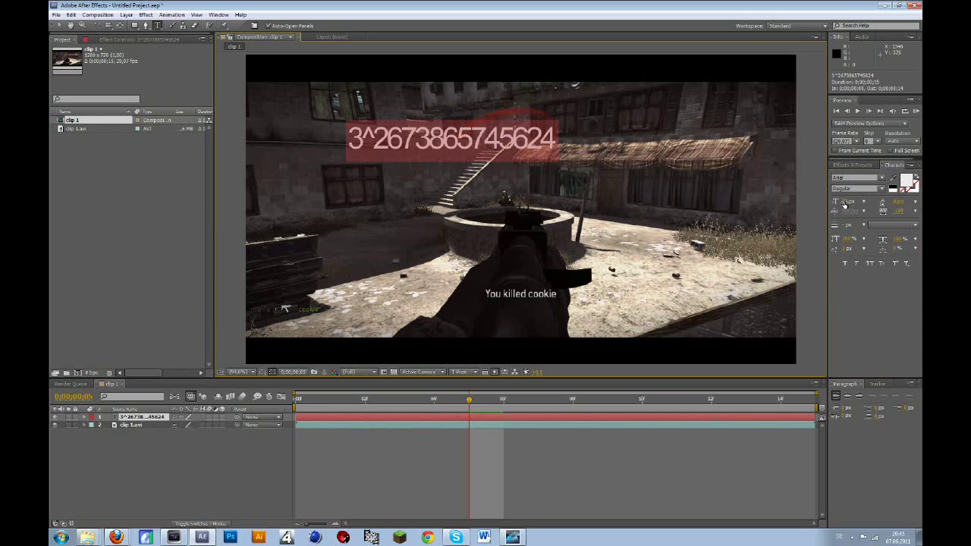
{"action": "left_click_drag", "start_coordinate": [844, 205], "coordinate": [815, 204]}
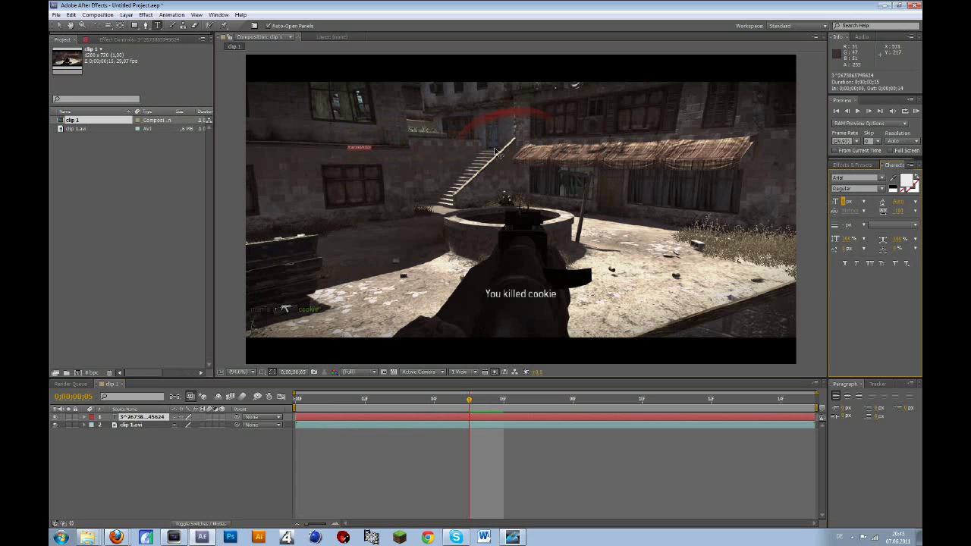
{"action": "left_click", "coordinate": [491, 195]}
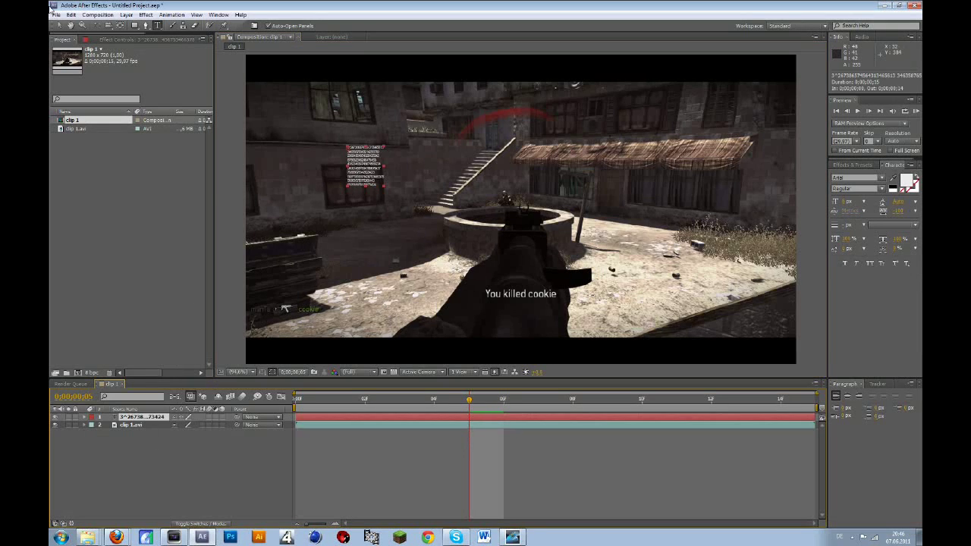
- Move the text block right beside the awning and rotate it about 16 degrees
{"action": "left_click_drag", "start_coordinate": [349, 153], "coordinate": [598, 185]}
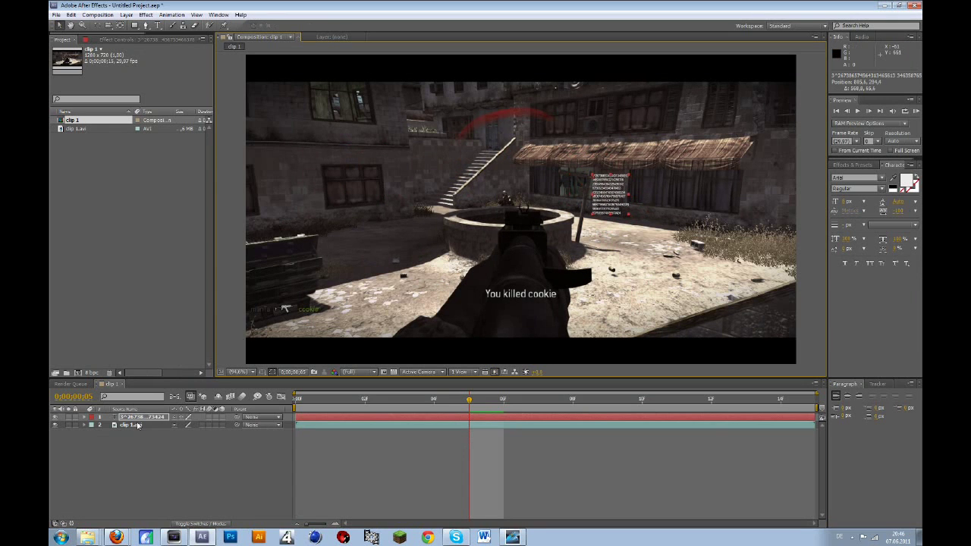
{"action": "key", "text": "r"}
{"action": "left_click_drag", "start_coordinate": [179, 428], "coordinate": [263, 412]}
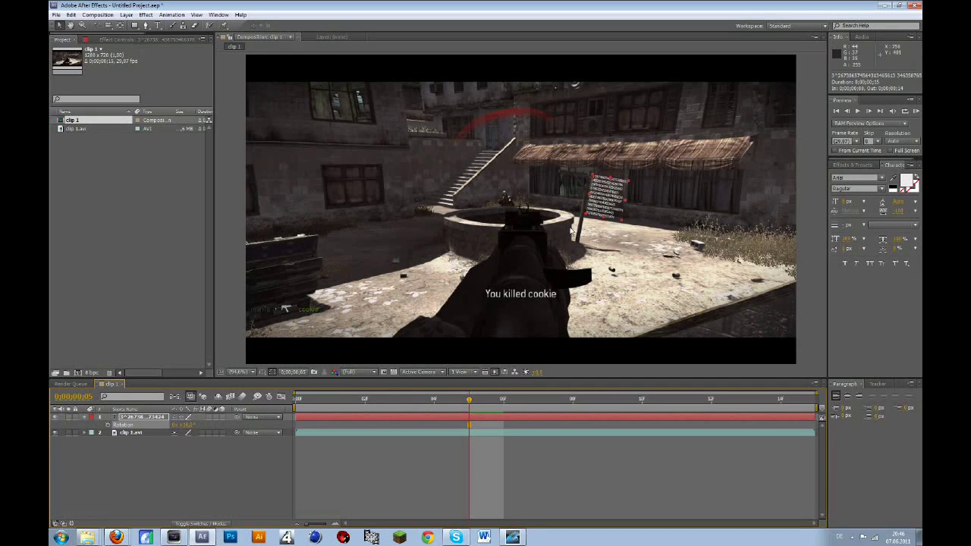
{"action": "left_click", "coordinate": [128, 466]}
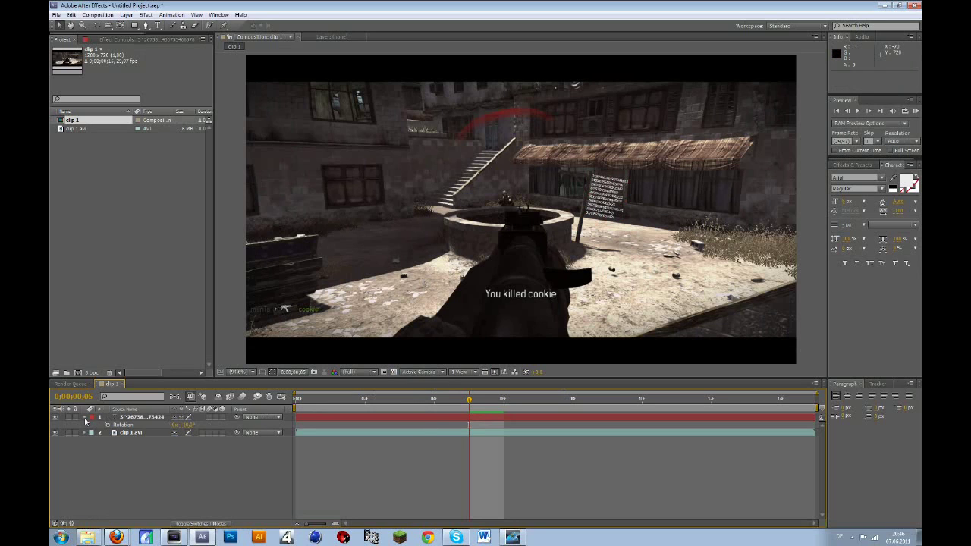
{"action": "left_click", "coordinate": [85, 418]}
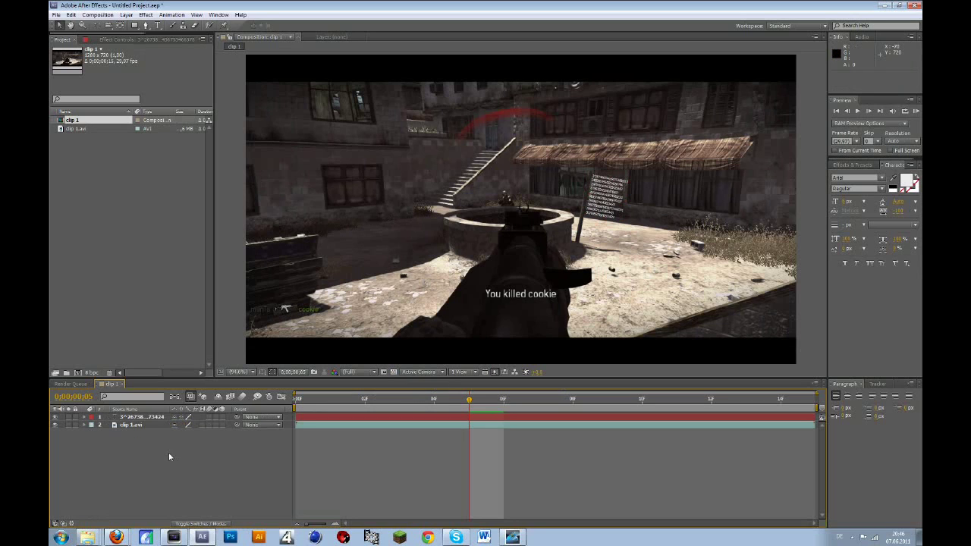
- Queue the clip 1 composition with Best Settings and AVI output, then choose its Output To destination
{"action": "left_click", "coordinate": [98, 14]}
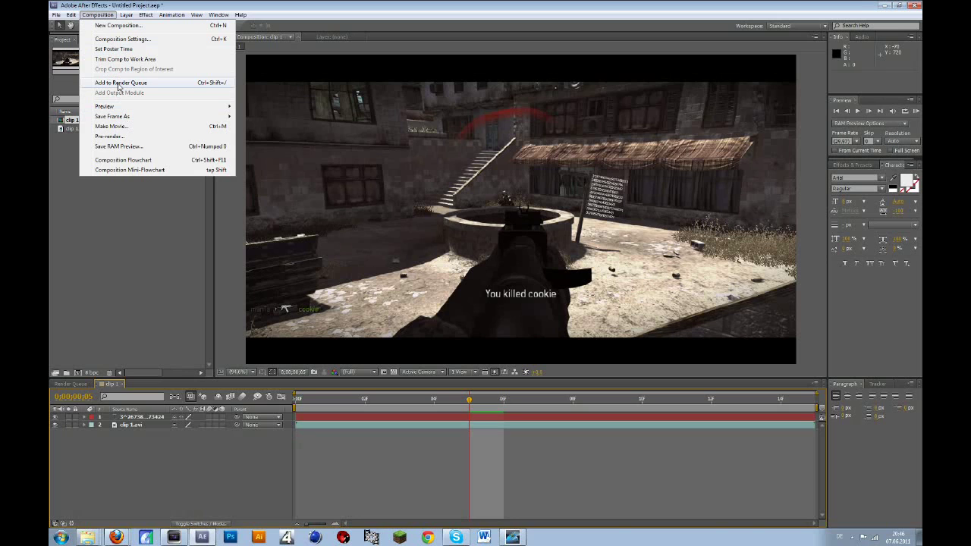
{"action": "left_click", "coordinate": [118, 82]}
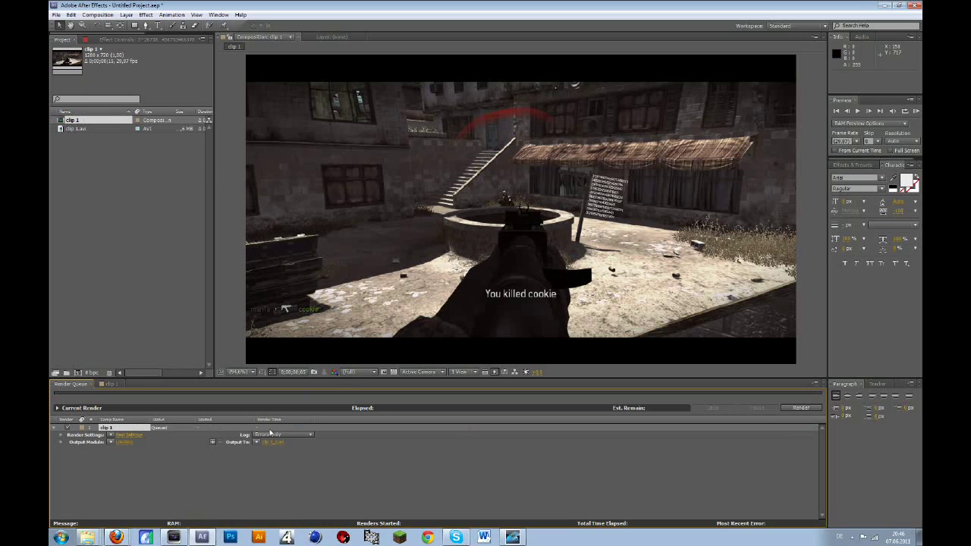
{"action": "left_click", "coordinate": [126, 435]}
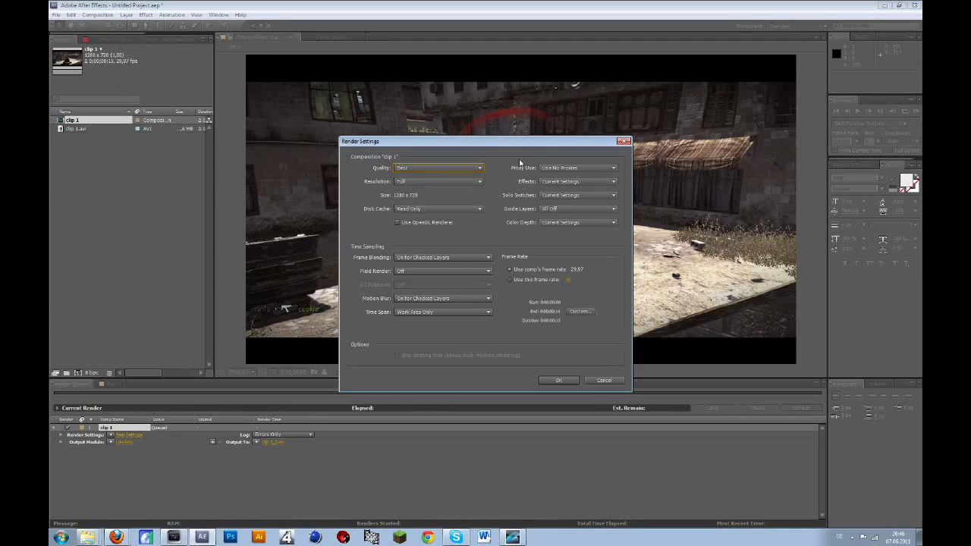
{"action": "left_click", "coordinate": [558, 381]}
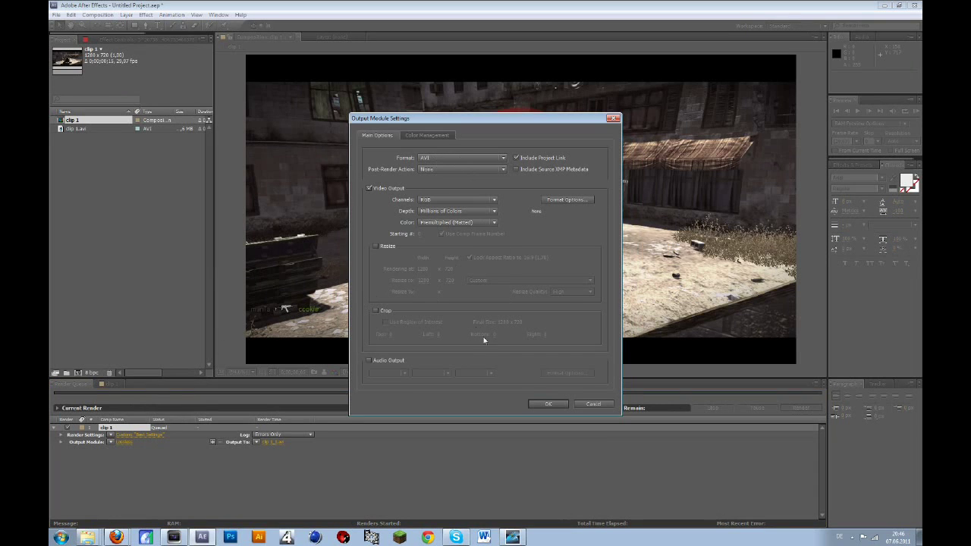
{"action": "left_click", "coordinate": [549, 402]}
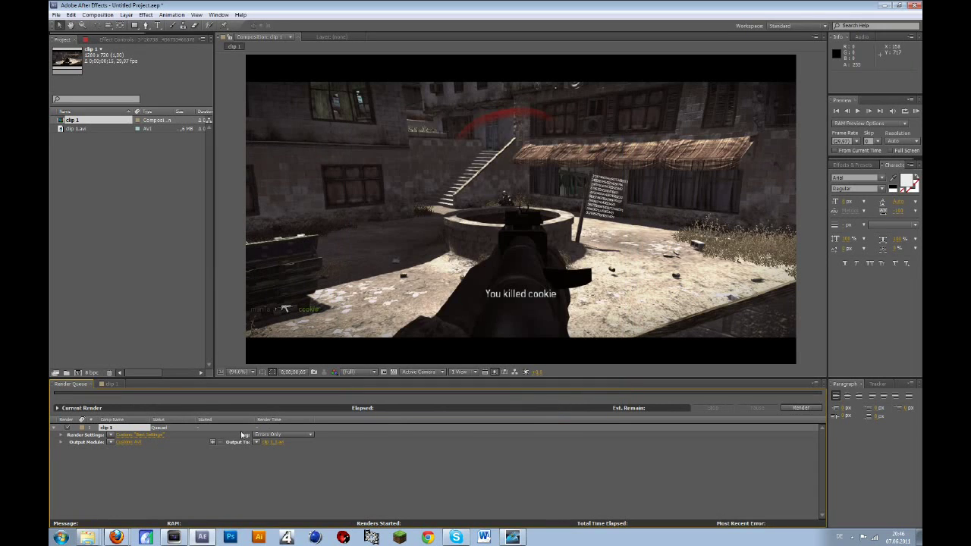
{"action": "left_click", "coordinate": [271, 443]}
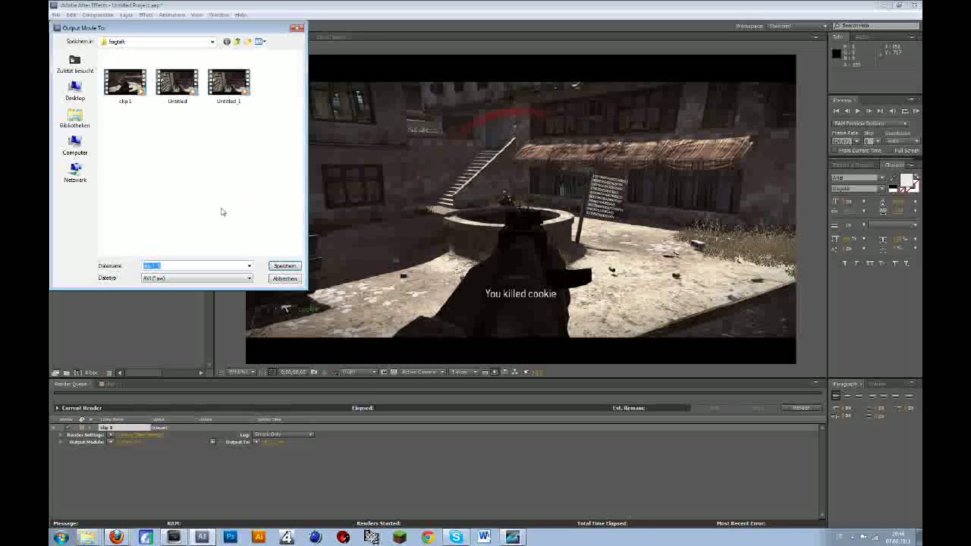
- Name the output movie 'clip 1 ae' in the frogtalk folder and save
{"action": "left_click_drag", "start_coordinate": [162, 28], "coordinate": [373, 80]}
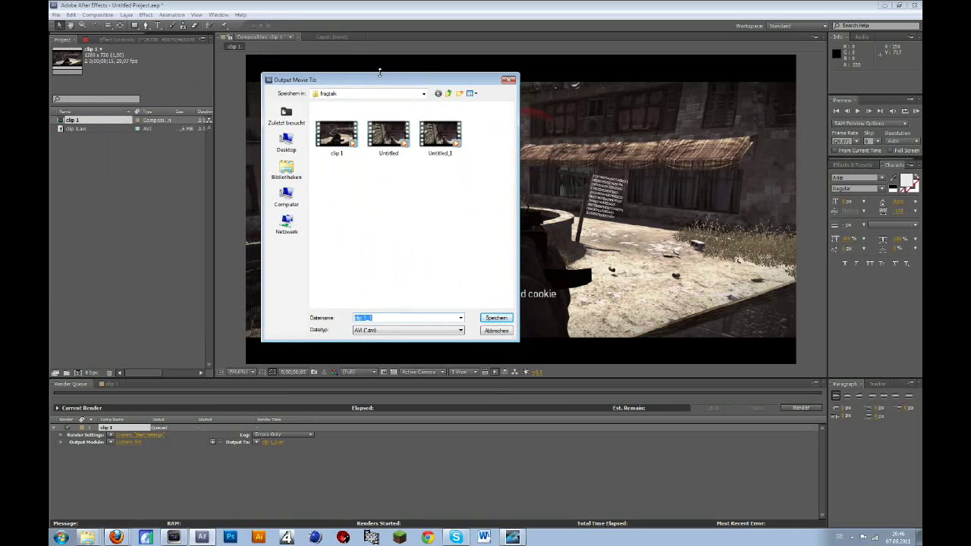
{"action": "left_click", "coordinate": [338, 135]}
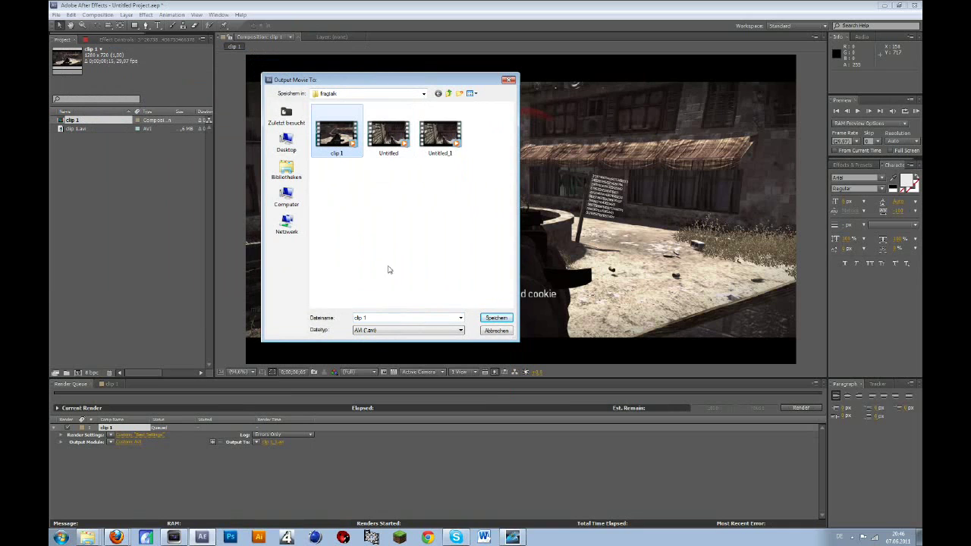
{"action": "left_click", "coordinate": [409, 288]}
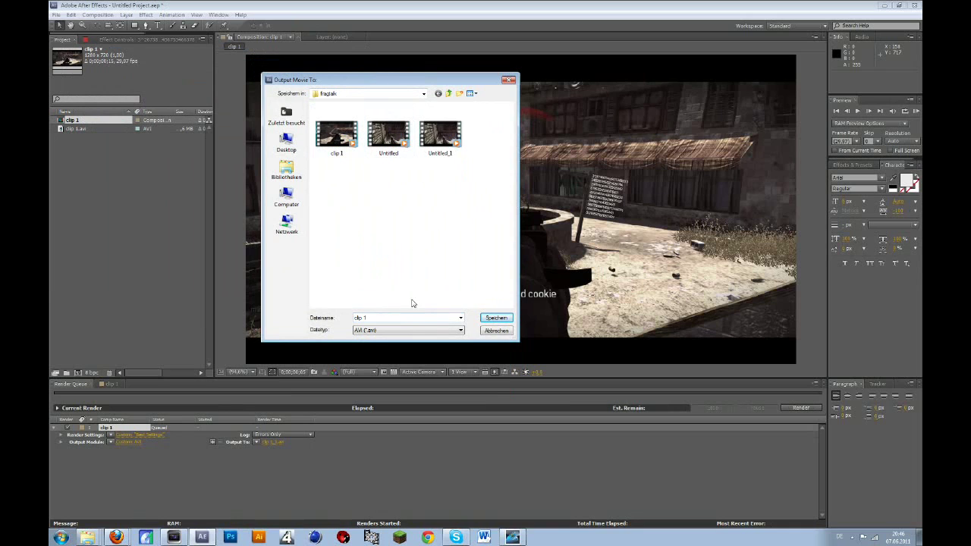
{"action": "left_click", "coordinate": [409, 316]}
{"action": "left_click", "coordinate": [397, 317]}
{"action": "left_click", "coordinate": [496, 318]}
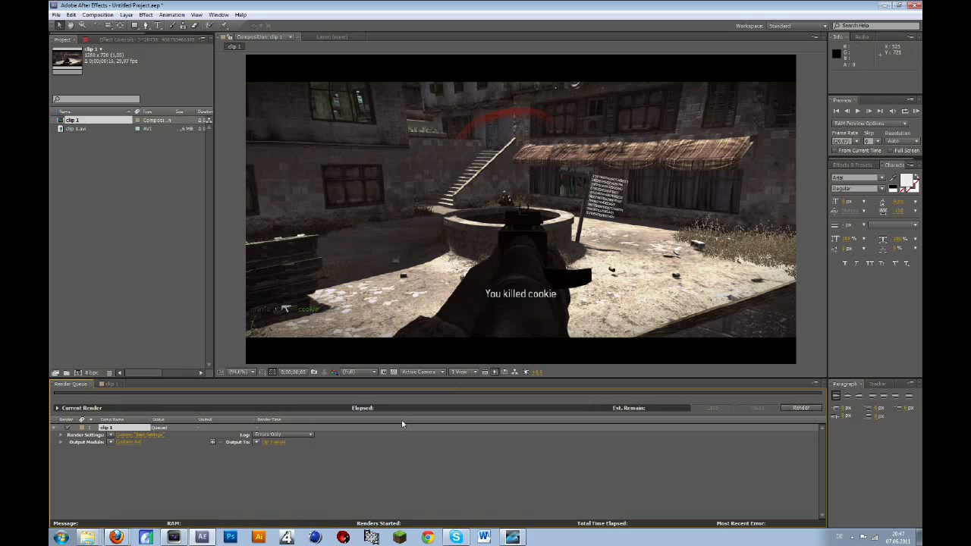
- Render the queued composition and open the folder holding clip 1 ae.avi
{"action": "left_click", "coordinate": [814, 410]}
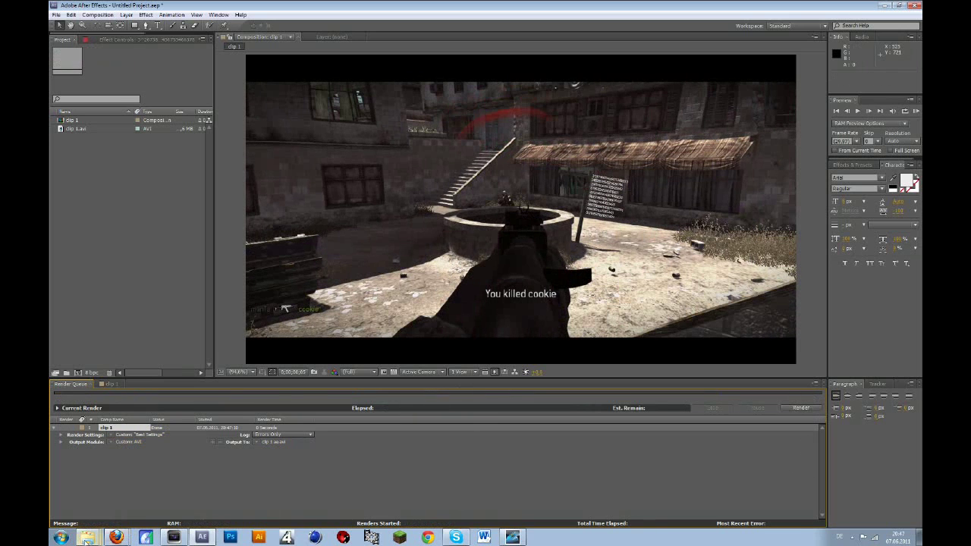
{"action": "left_click", "coordinate": [108, 492]}
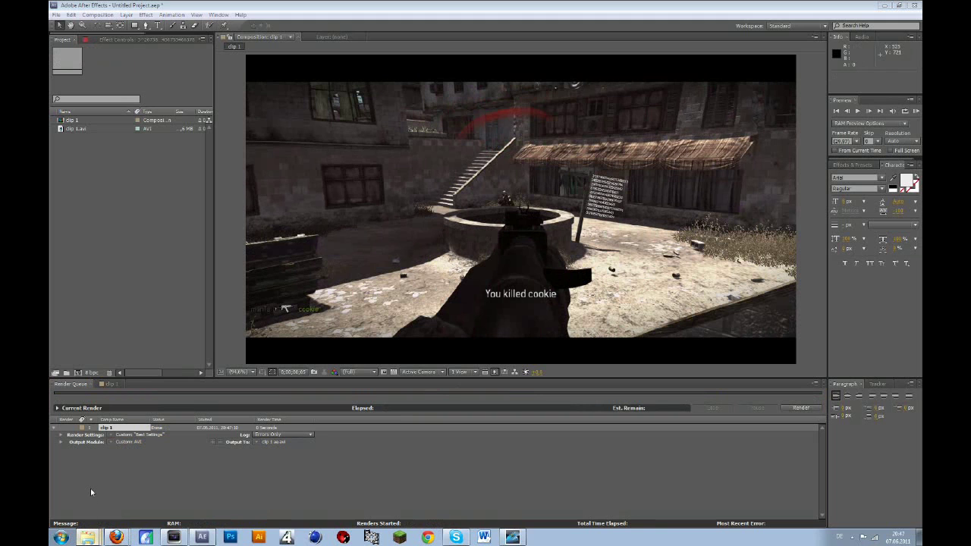
{"action": "left_click", "coordinate": [87, 537]}
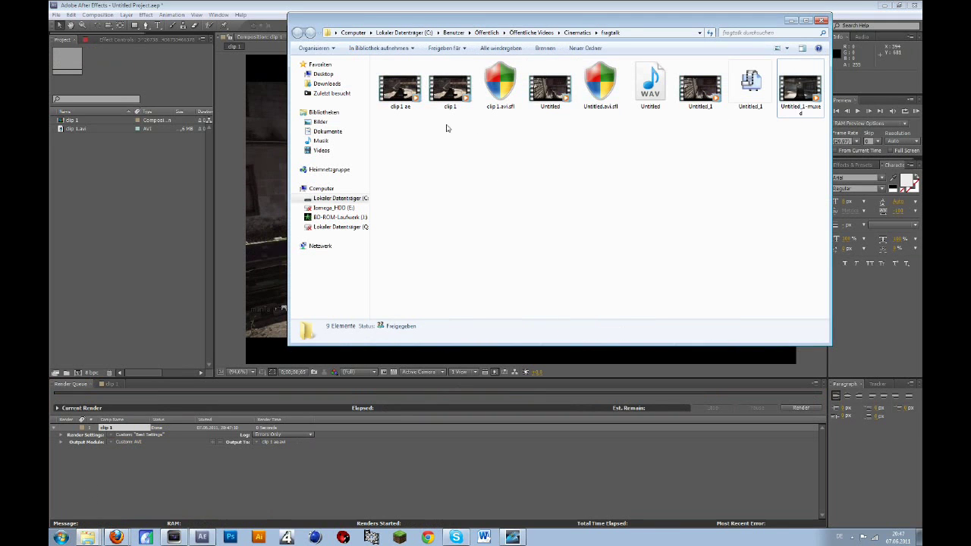
- Place the rendered clip 1 ae.avi from Explorer onto track 3 of the Vegas timeline
{"action": "left_click", "coordinate": [407, 106]}
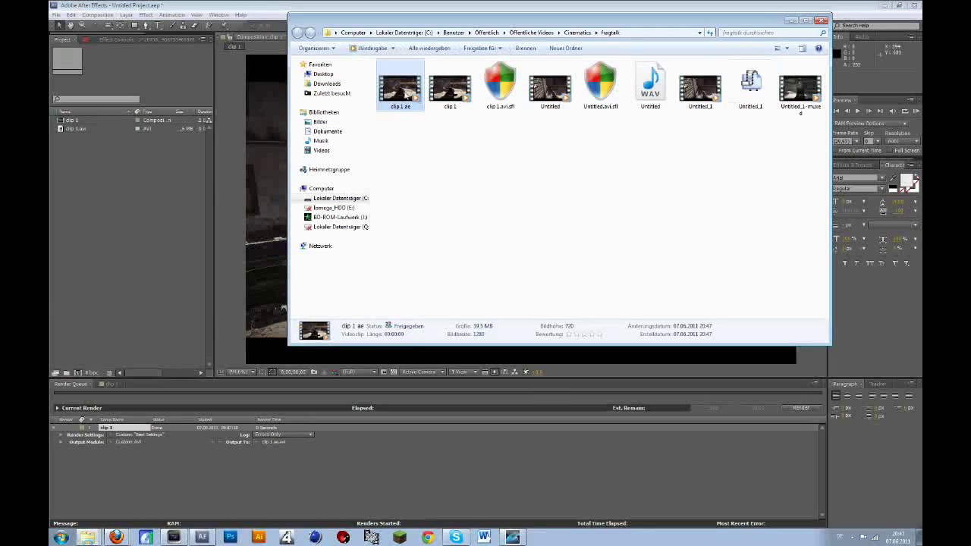
{"action": "left_click", "coordinate": [173, 537]}
{"action": "left_click_drag", "start_coordinate": [250, 461], "coordinate": [505, 375]}
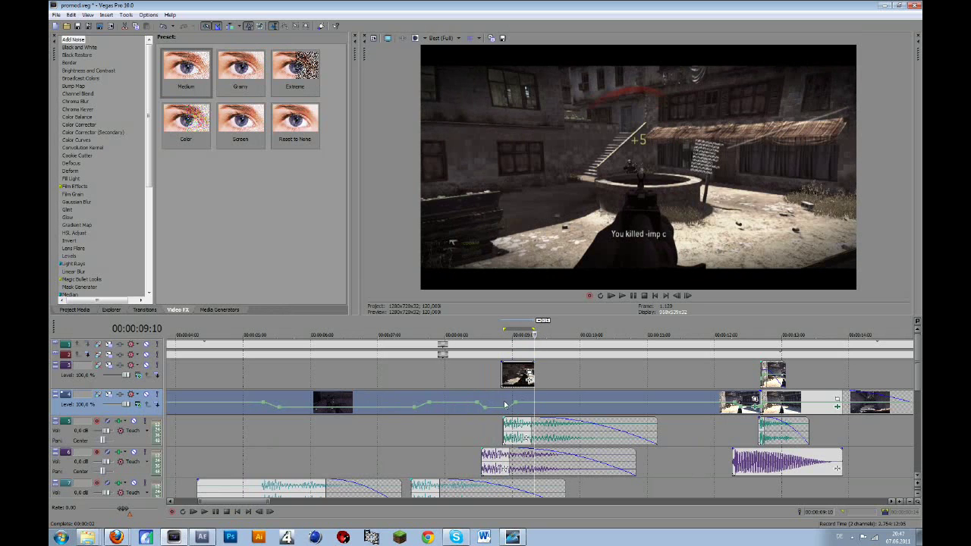
- Split the gameplay event on track 4 at 00:00:08:25
{"action": "left_click", "coordinate": [513, 377]}
{"action": "key", "text": "Right"}
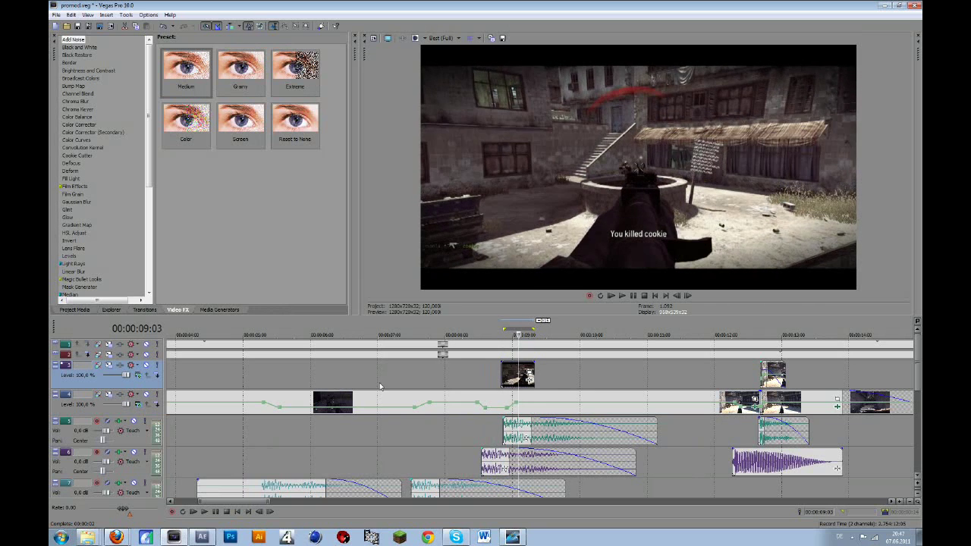
{"action": "left_click", "coordinate": [531, 397]}
{"action": "key", "text": "s"}
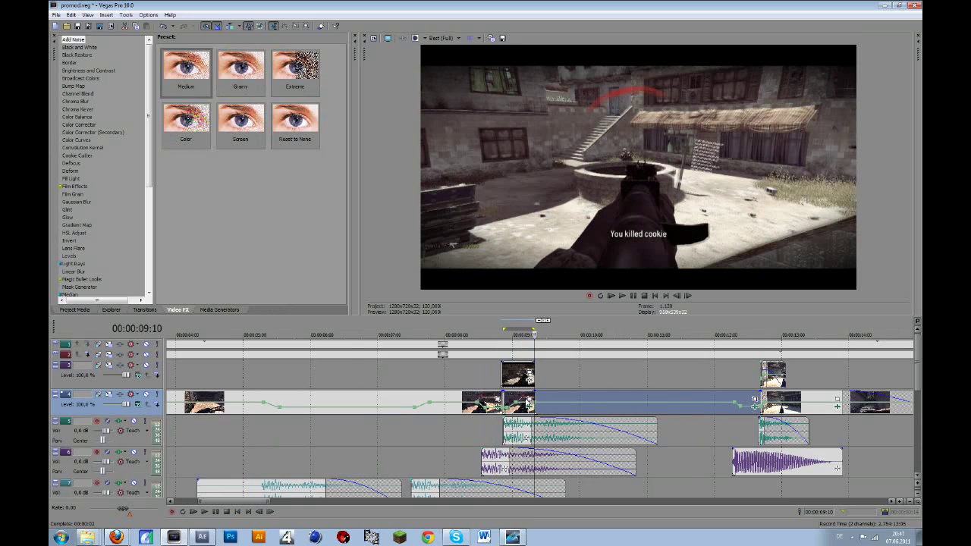
{"action": "left_click", "coordinate": [532, 389]}
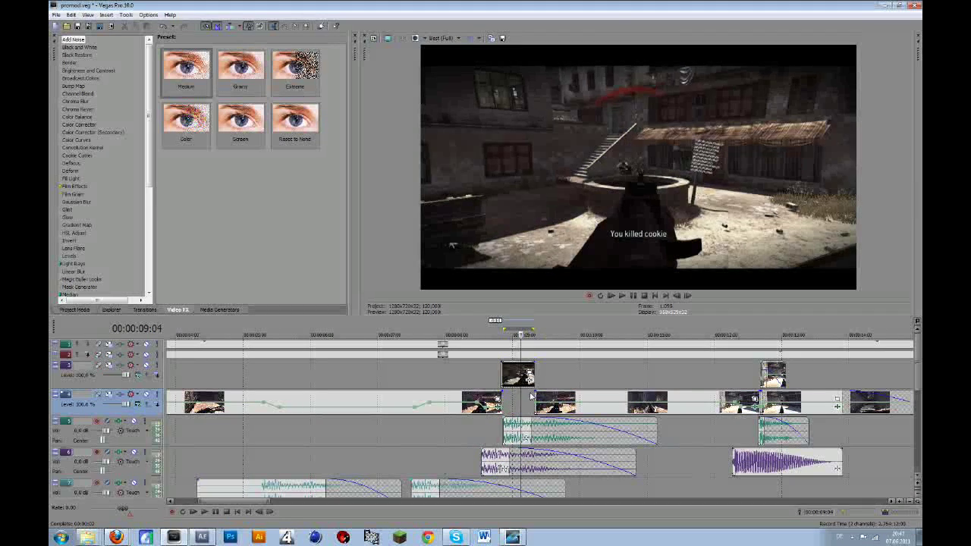
- Move the clip 1 ae event down into the gameplay track and set the cursor to 00:00:09:02
{"action": "left_click_drag", "start_coordinate": [500, 372], "coordinate": [496, 399]}
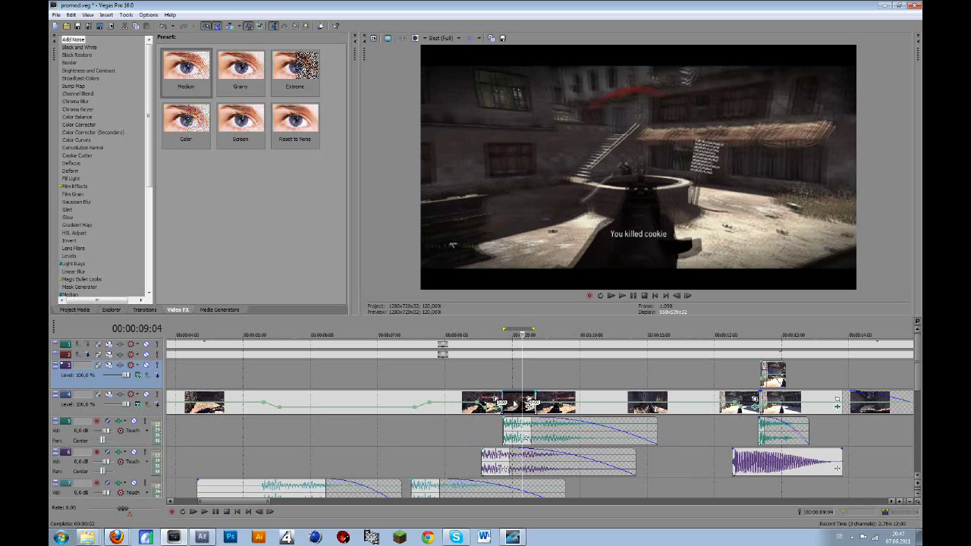
{"action": "scroll", "coordinate": [499, 413], "scroll_direction": "up", "scroll_amount": 2}
{"action": "scroll", "coordinate": [500, 414], "scroll_direction": "up", "scroll_amount": 4}
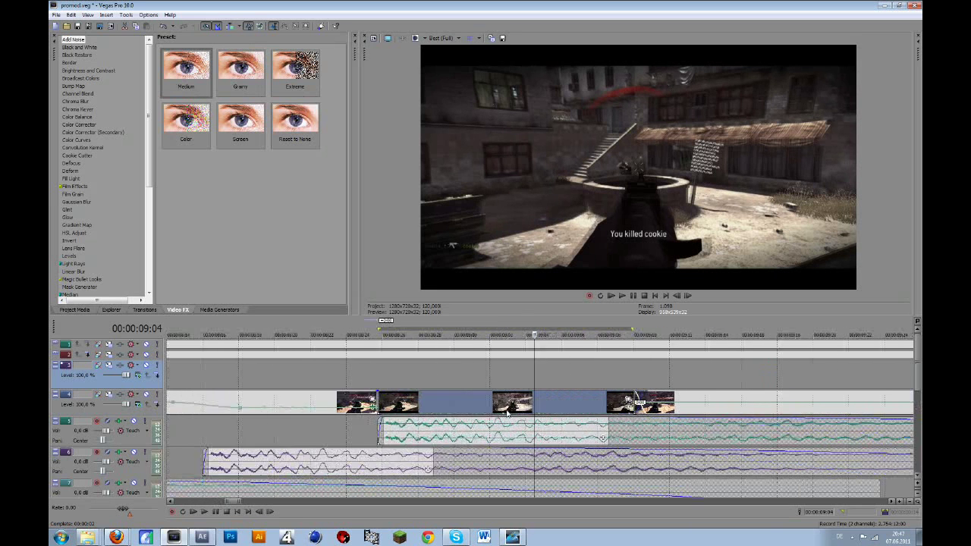
{"action": "left_click", "coordinate": [472, 402]}
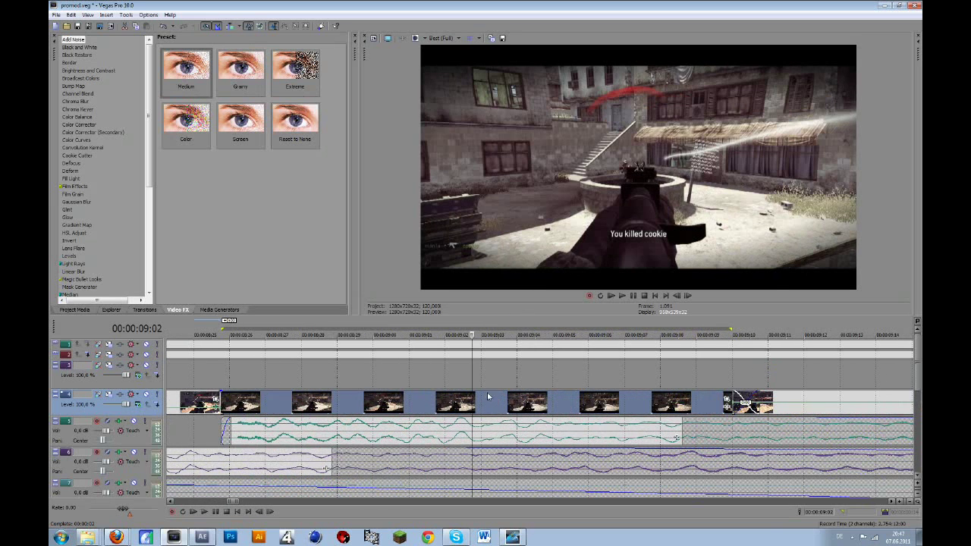